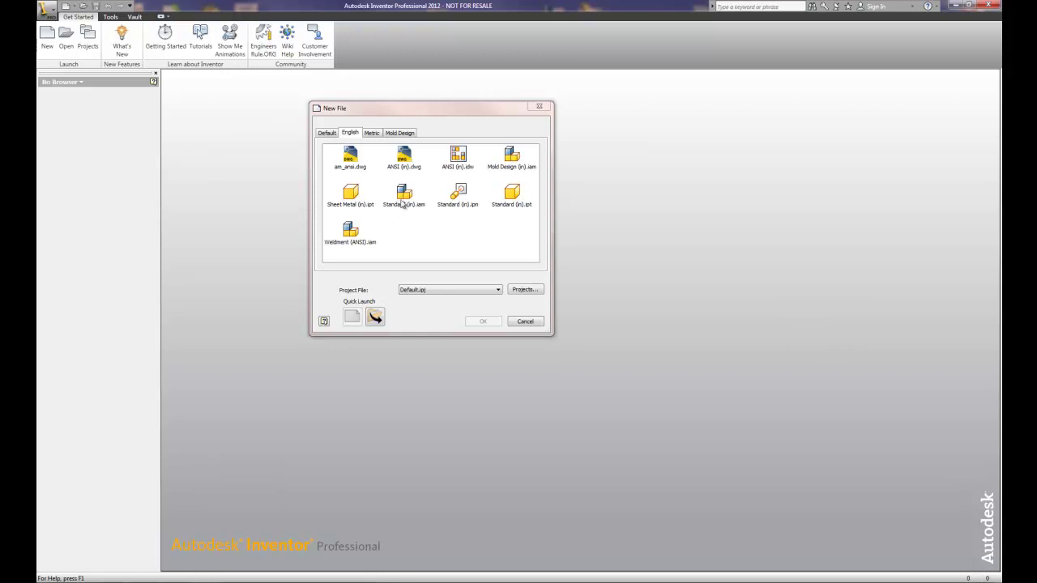
- Create a new assembly from the English template Standard (in).iam
click(400, 205)
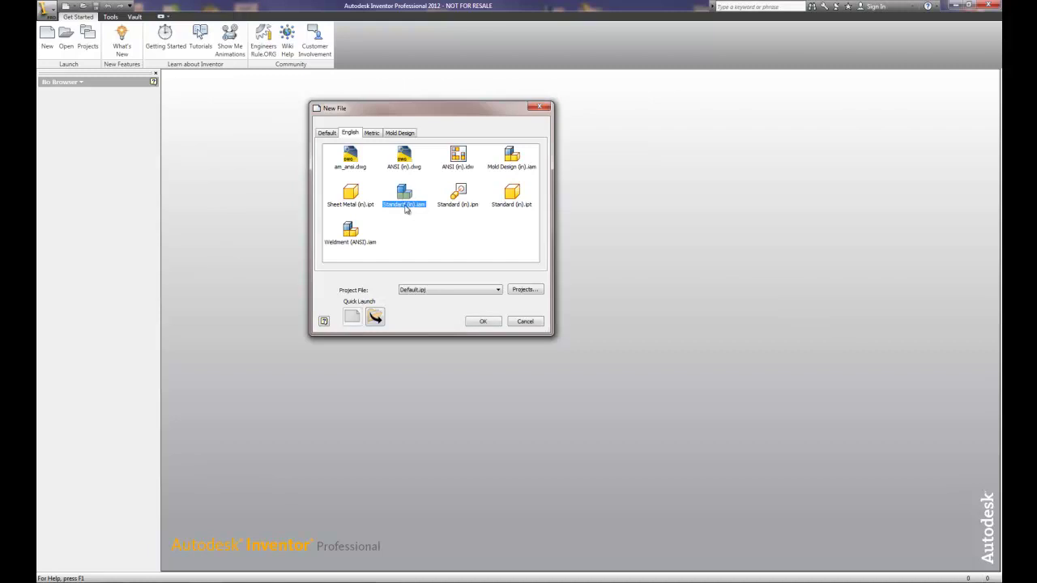
click(483, 323)
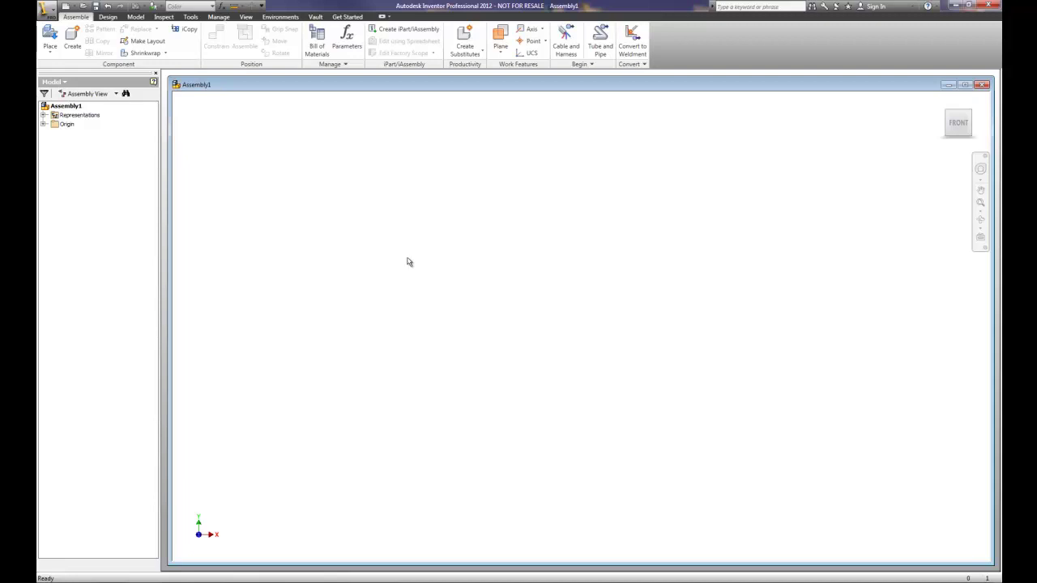
- Create an in-place component named block1 in the assembly, using the Standard.ipt template
click(73, 46)
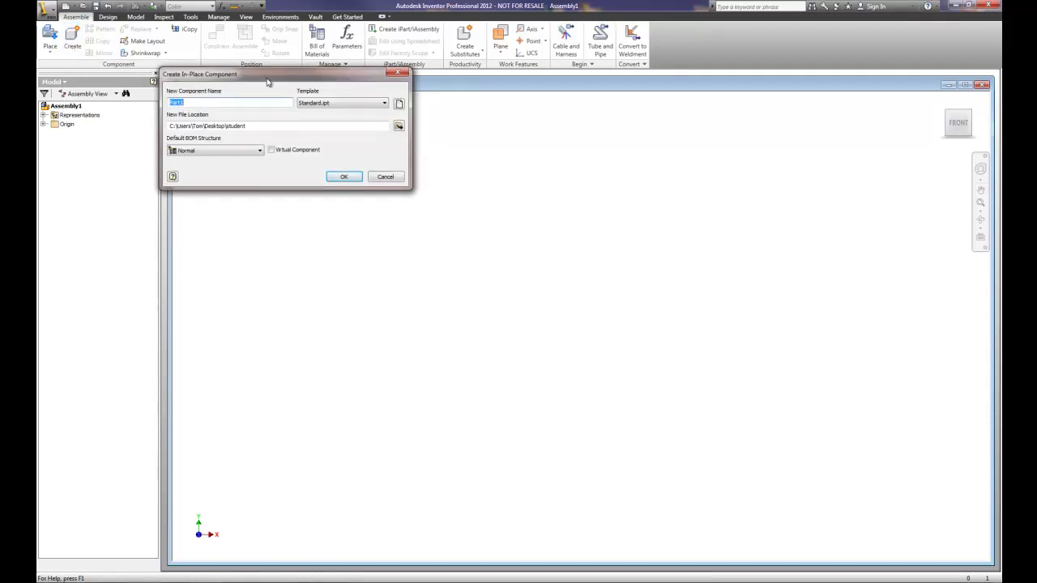
drag(268, 81, 368, 113)
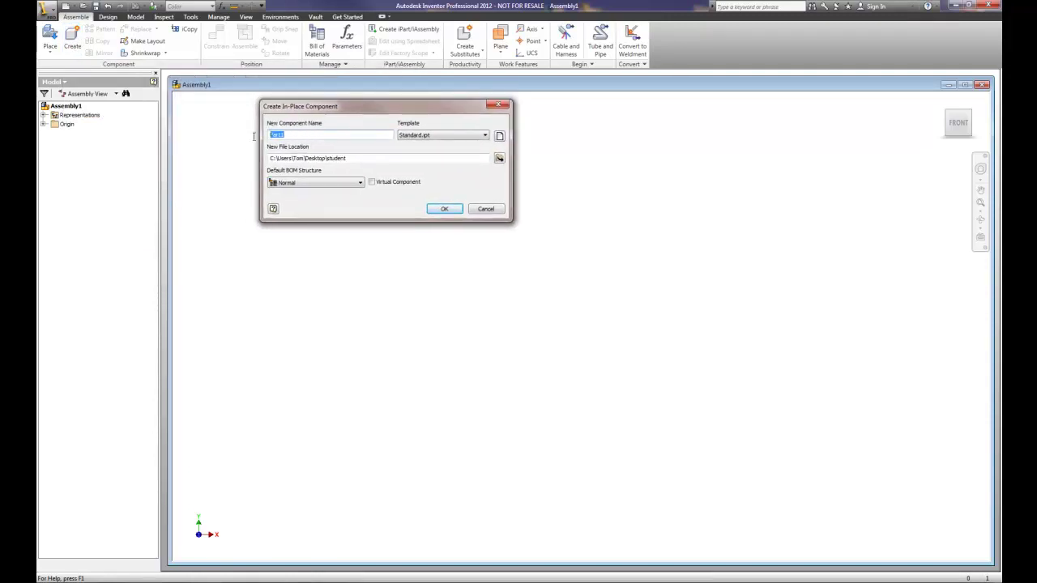
text(block1)
click(485, 137)
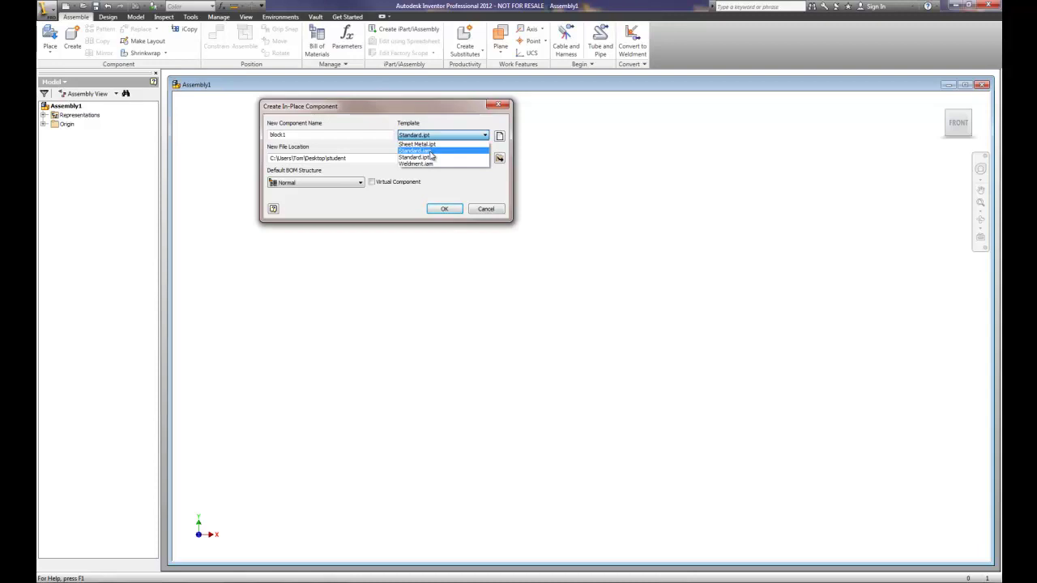
click(429, 157)
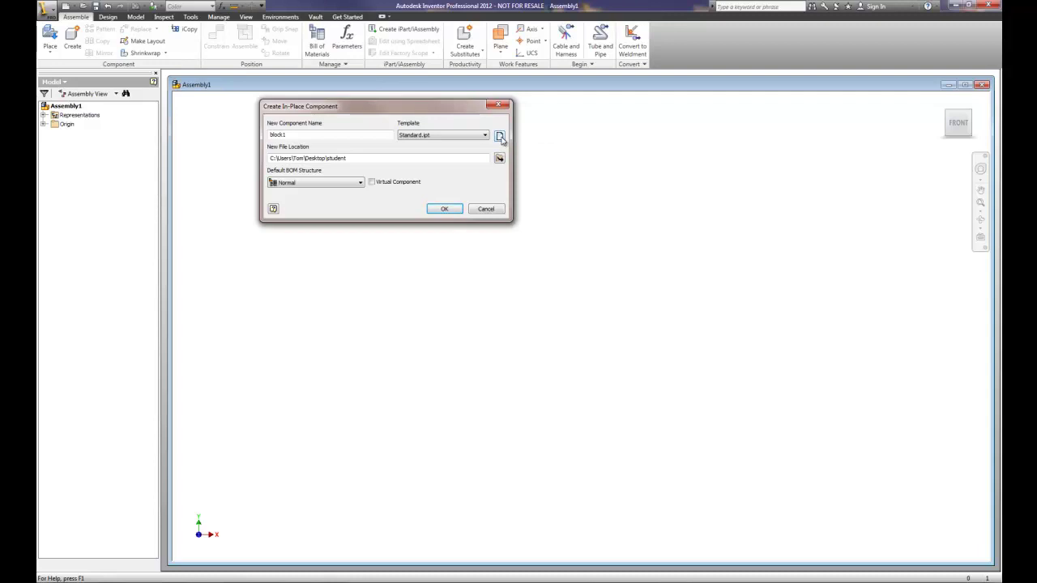
click(444, 210)
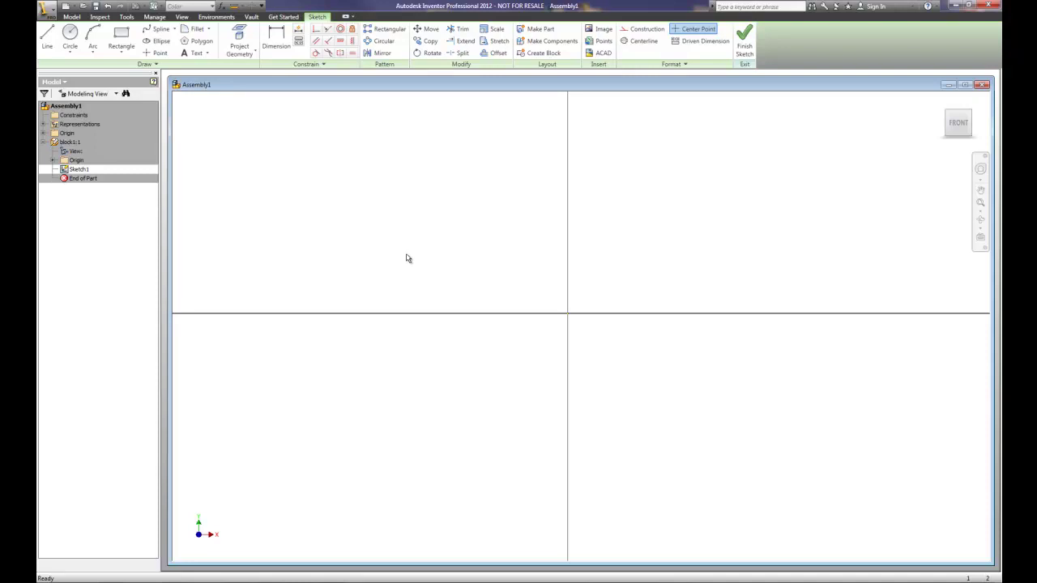
- Sketch a closed eight-line Z-shaped profile around the origin, starting with a vertical upper-left edge about 0.225 in long
click(47, 36)
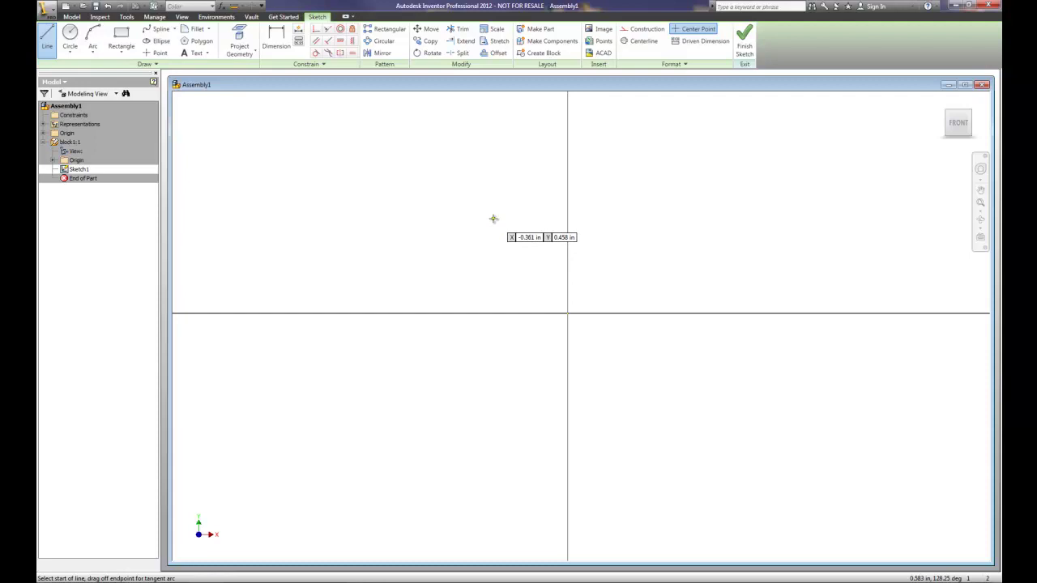
click(470, 213)
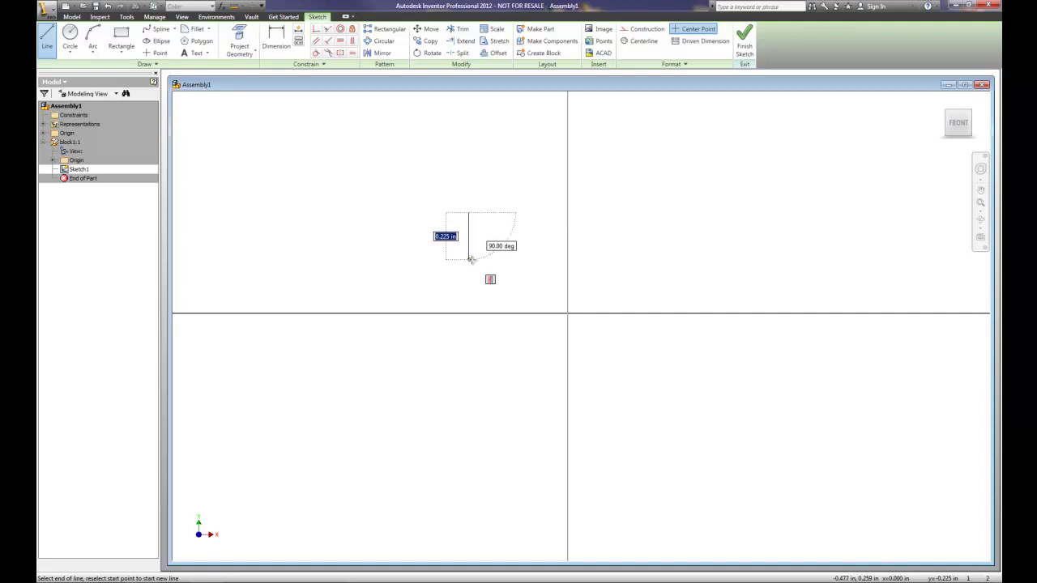
click(470, 259)
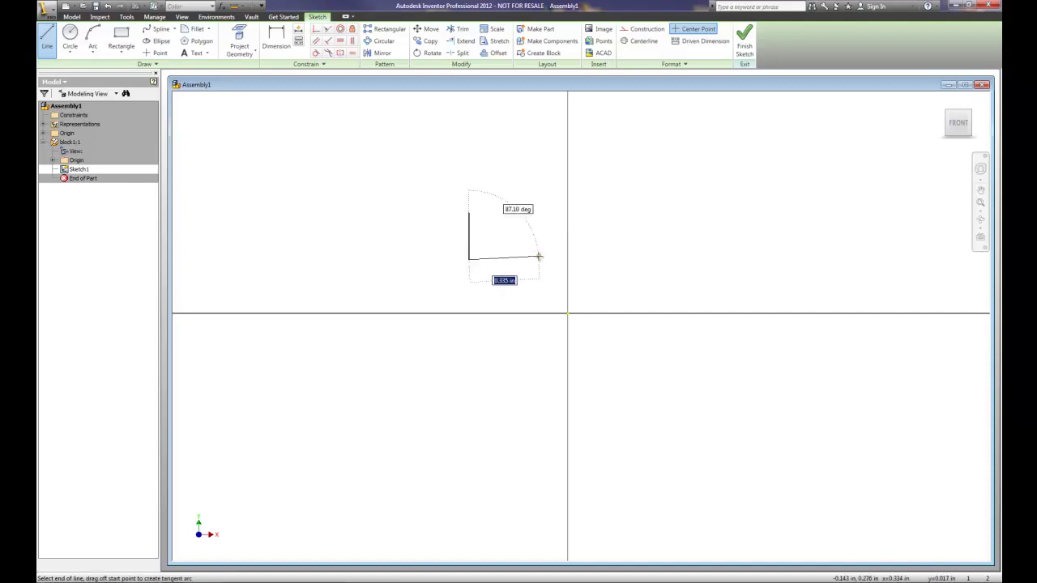
click(543, 260)
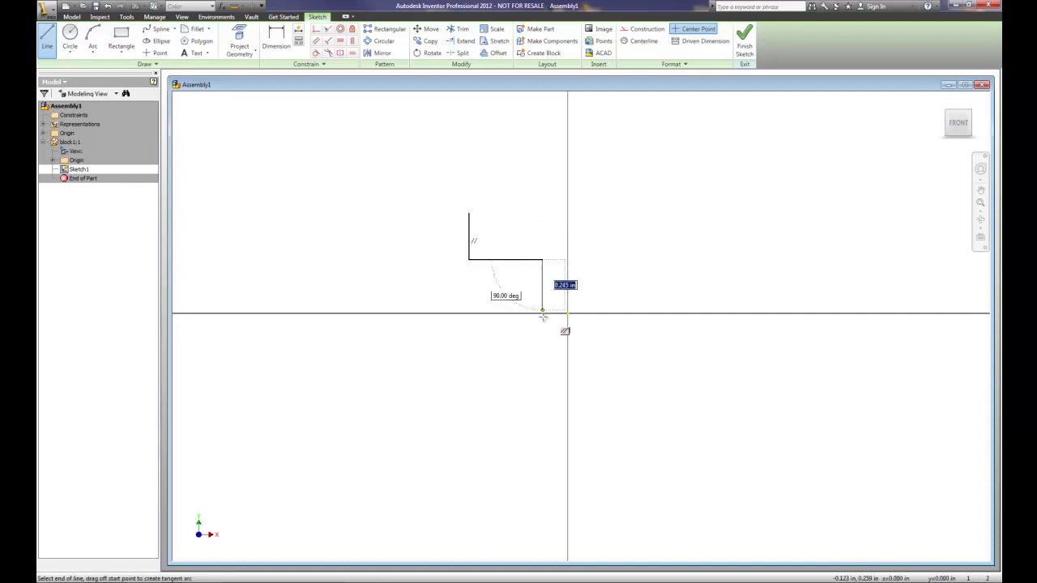
click(542, 360)
click(705, 359)
click(705, 294)
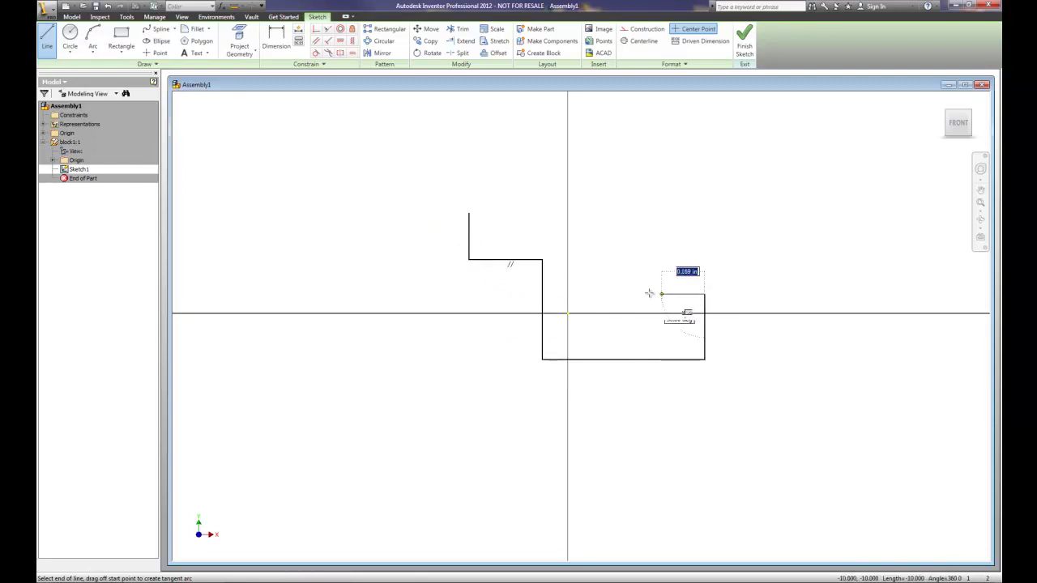
click(616, 294)
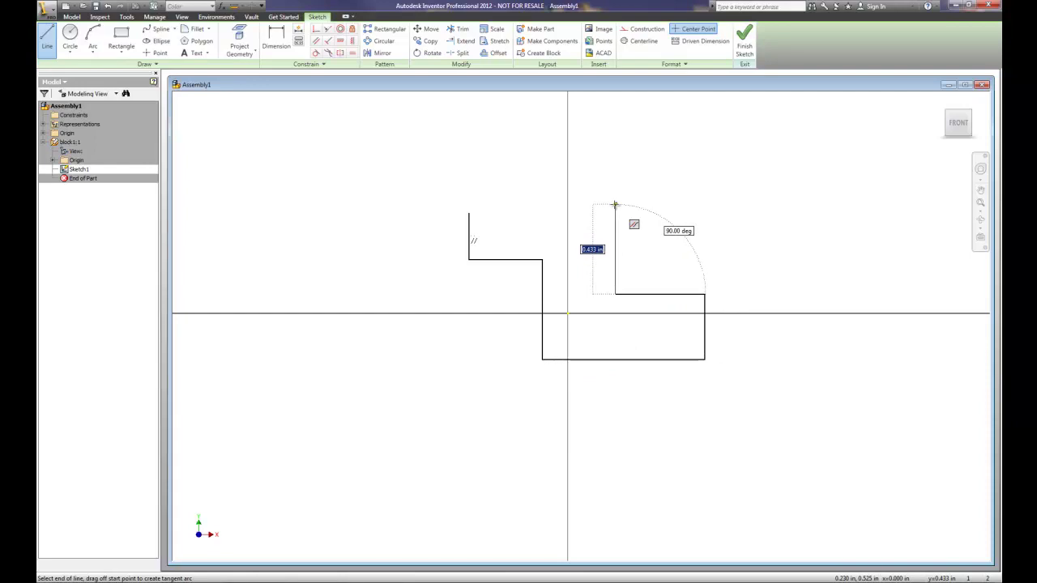
click(615, 201)
click(468, 214)
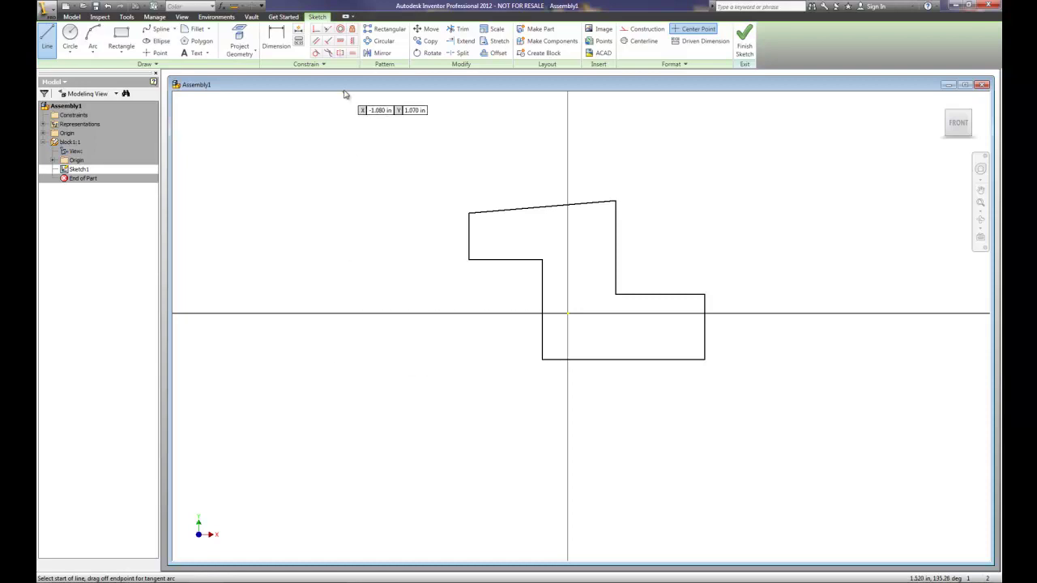
- Apply a perpendicular constraint between the profile's upper right vertical line and its slanted top line
click(328, 43)
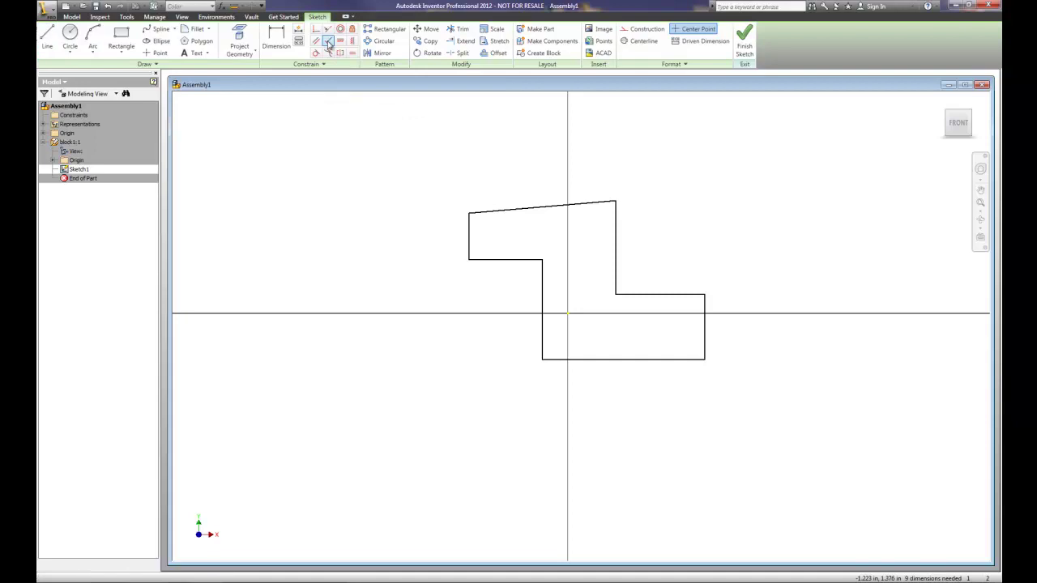
click(618, 225)
click(598, 203)
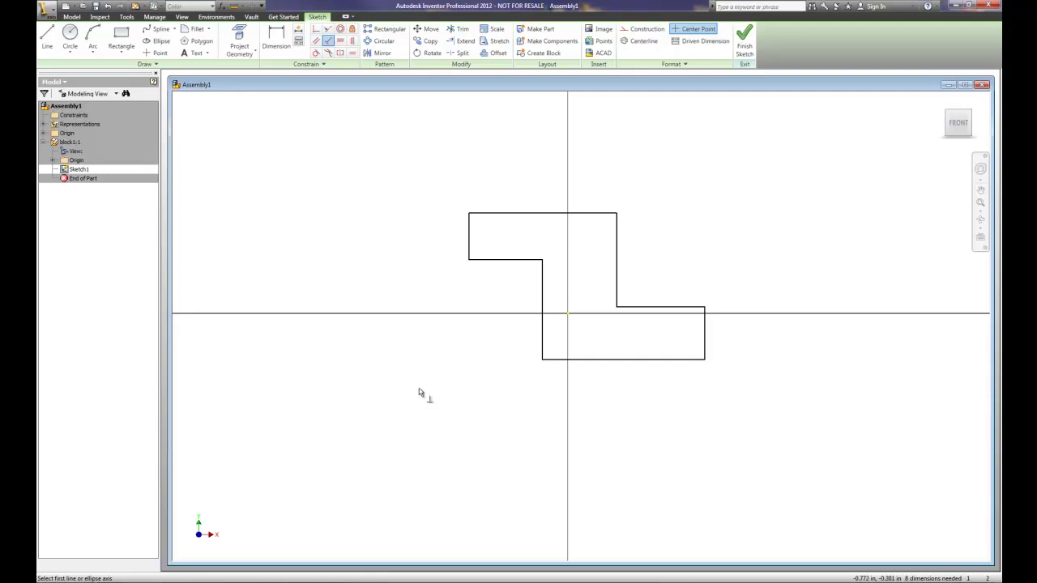
- Dimension the upper-left and lower-right vertical edges at 0.75 in each and the profile's overall height at 2.25 in
click(276, 40)
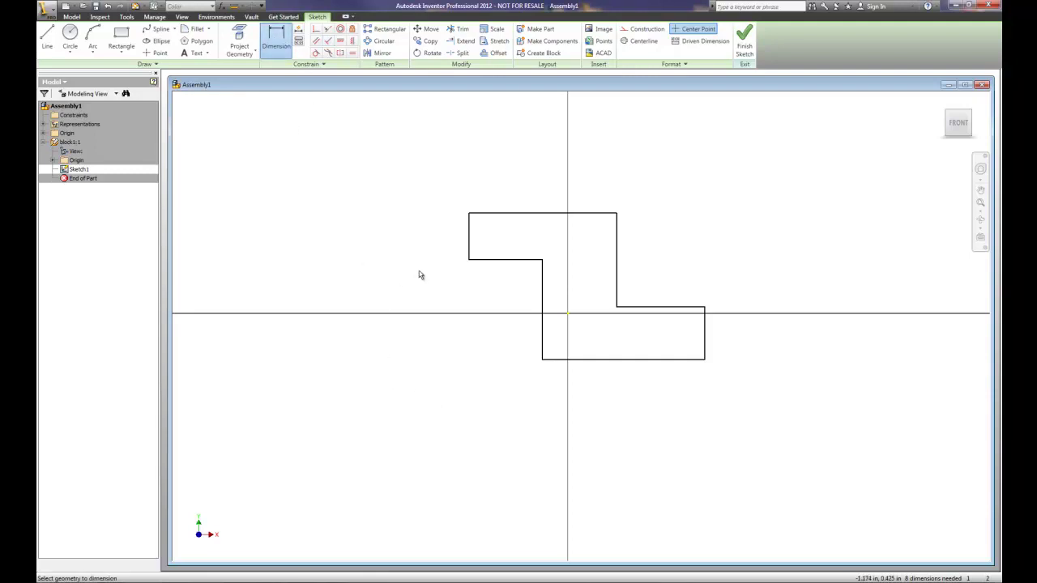
click(469, 235)
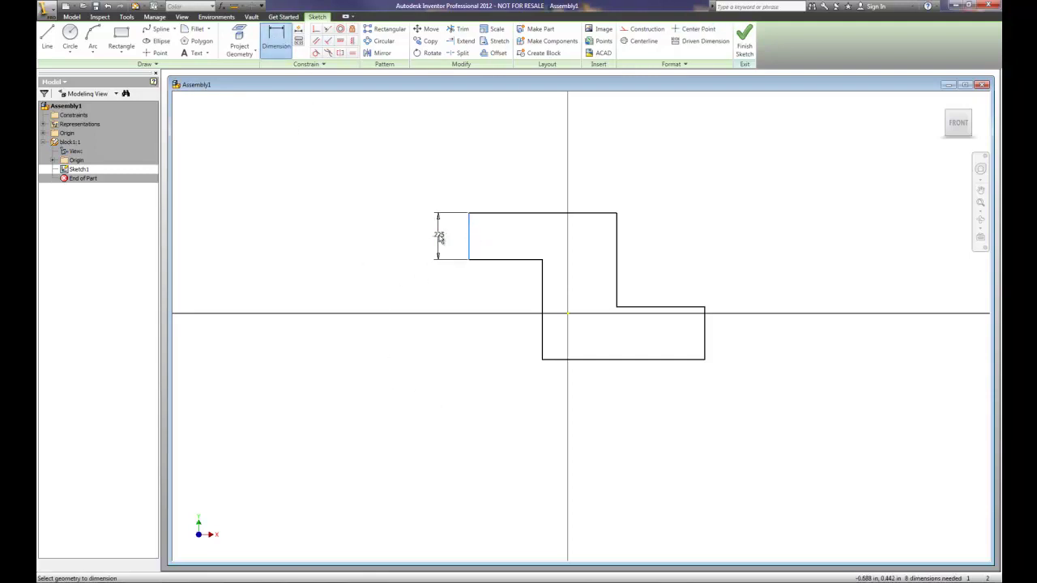
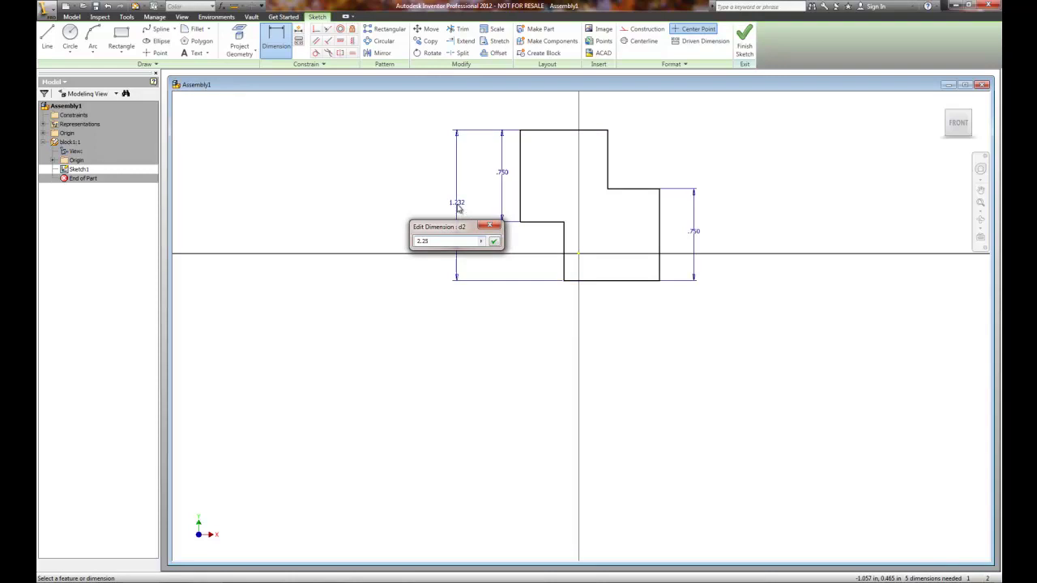
scroll(722, 236, up, 3)
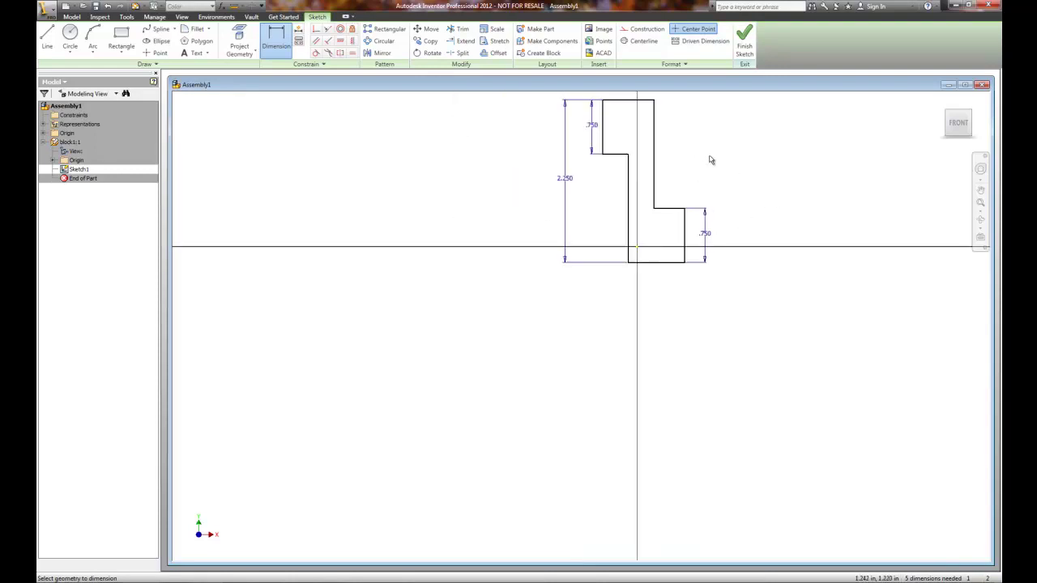
- Dimension the profile's bottom edge and set its length to 1.5 in
click(664, 264)
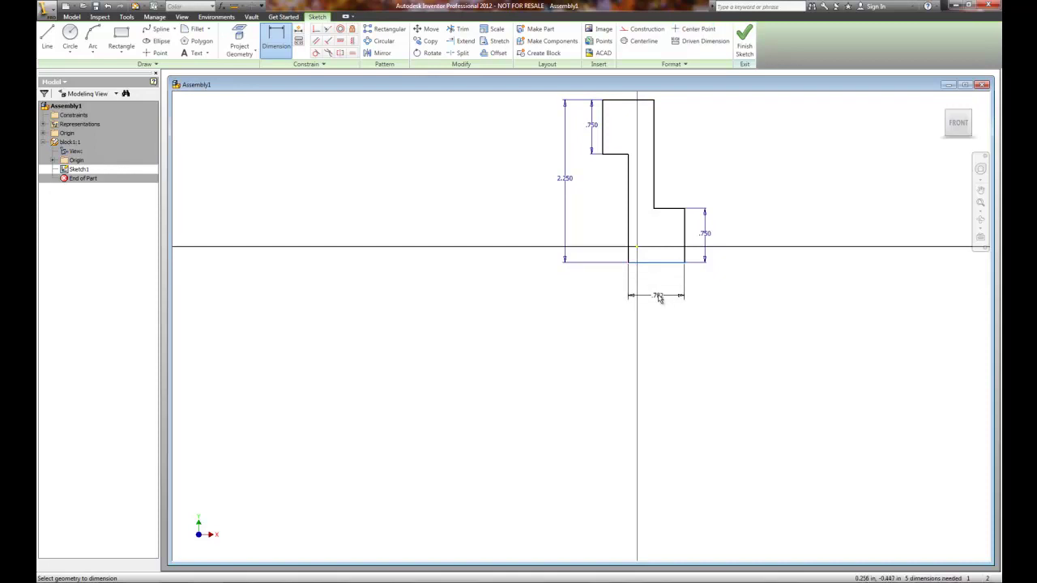
click(659, 298)
text(1)
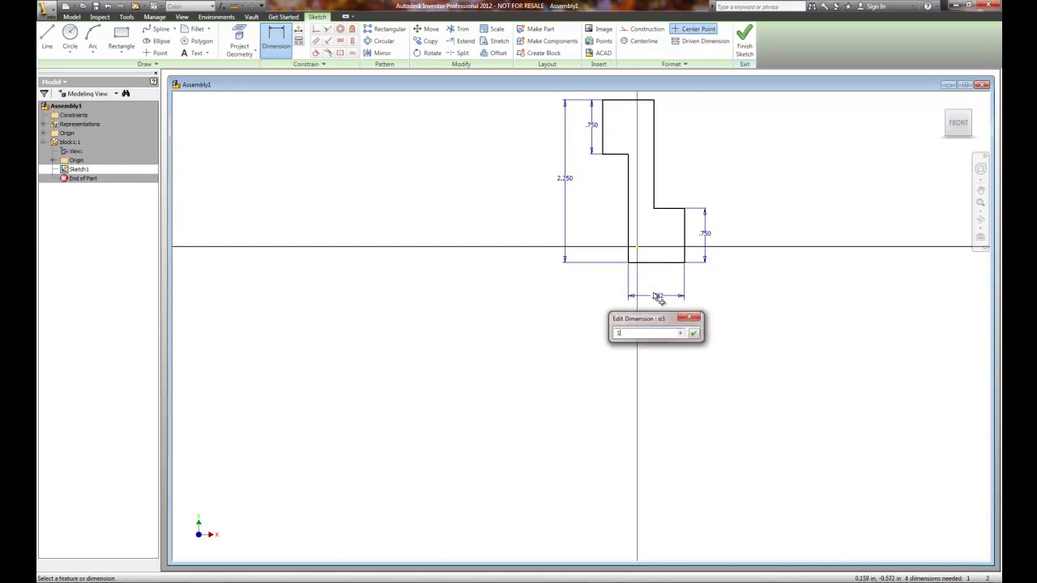
text(.5)
key(Return)
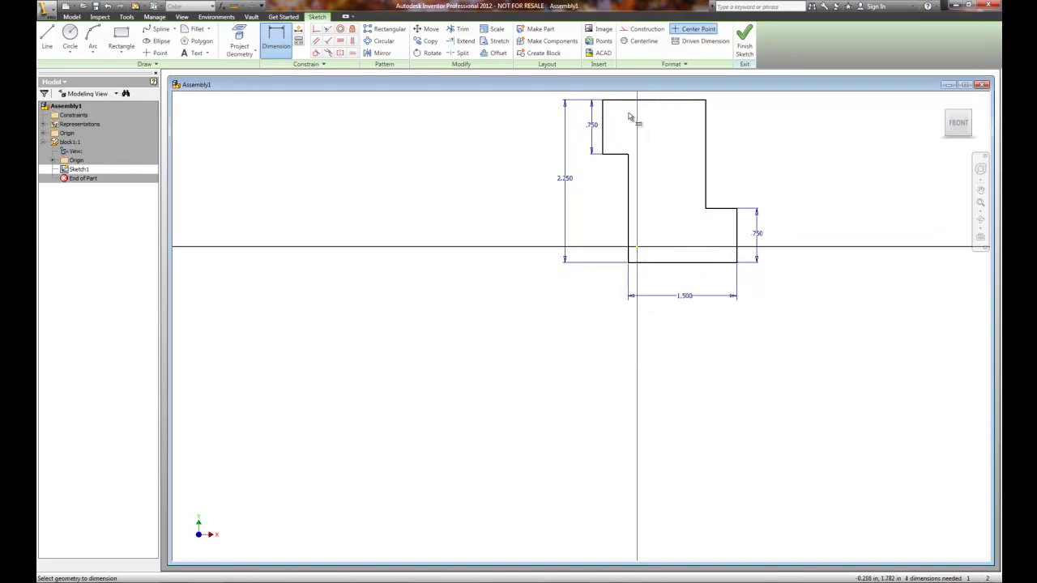
- Dimension the profile's top edge and set its length to 1.50 in
middle_drag(718, 154, 609, 315)
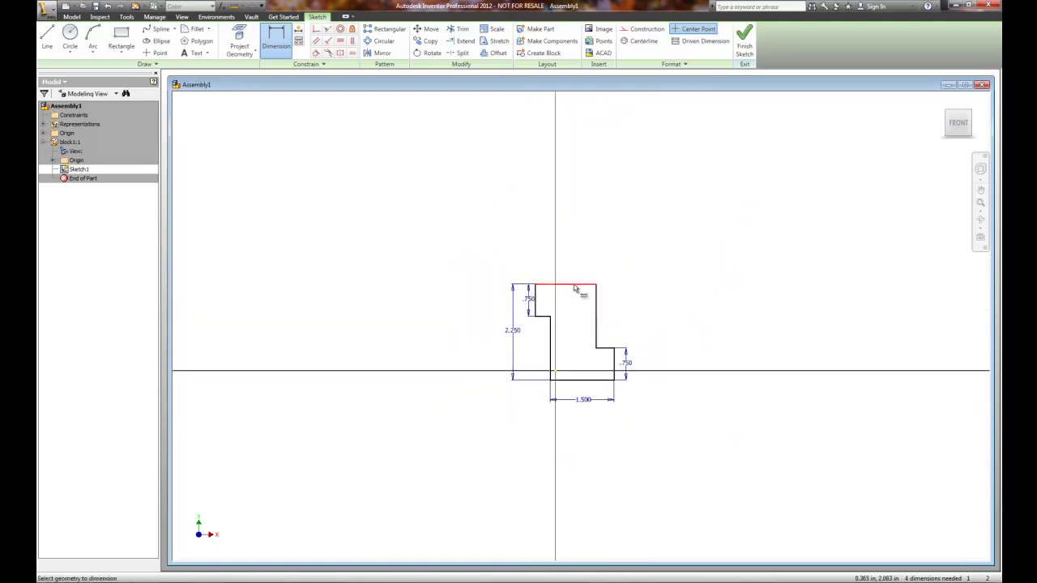
scroll(574, 288, down, 2)
scroll(574, 289, up, 5)
scroll(574, 289, down, 2)
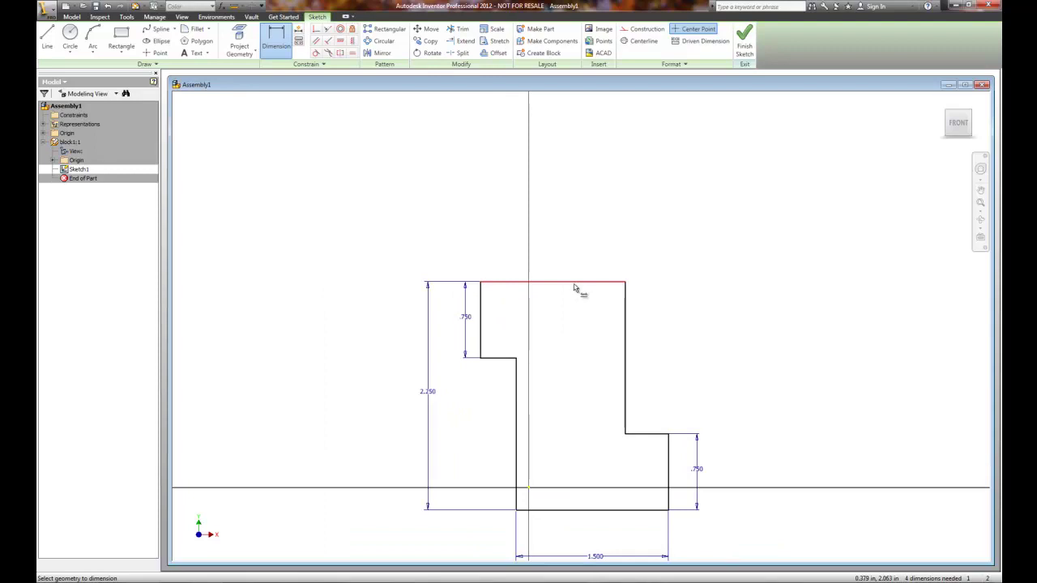
click(577, 283)
click(576, 226)
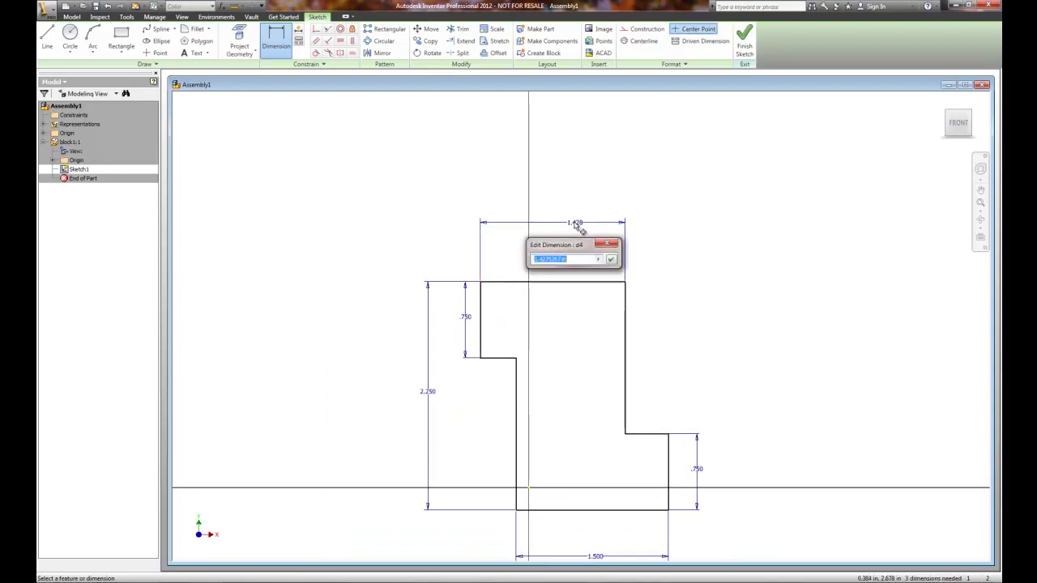
text(1.50)
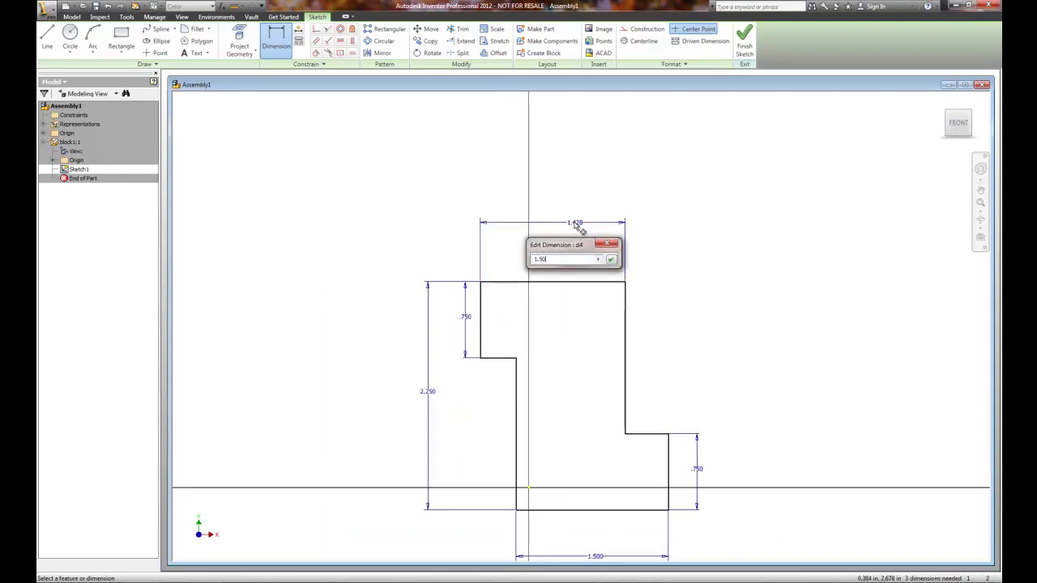
key(Return)
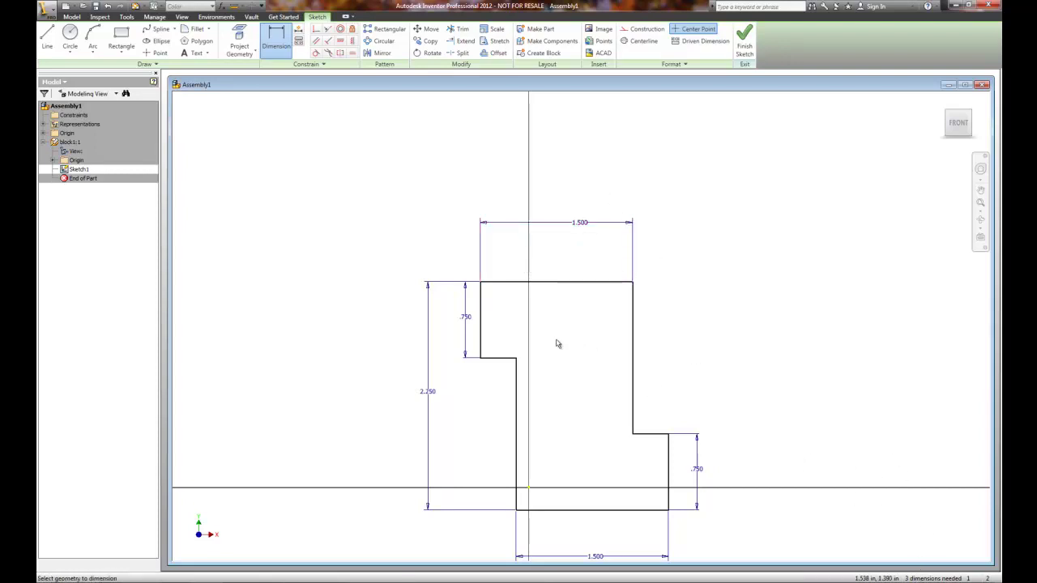
- Dimension the short horizontal edge under the upper-left arm and set it to 0.75 in
click(498, 362)
click(500, 393)
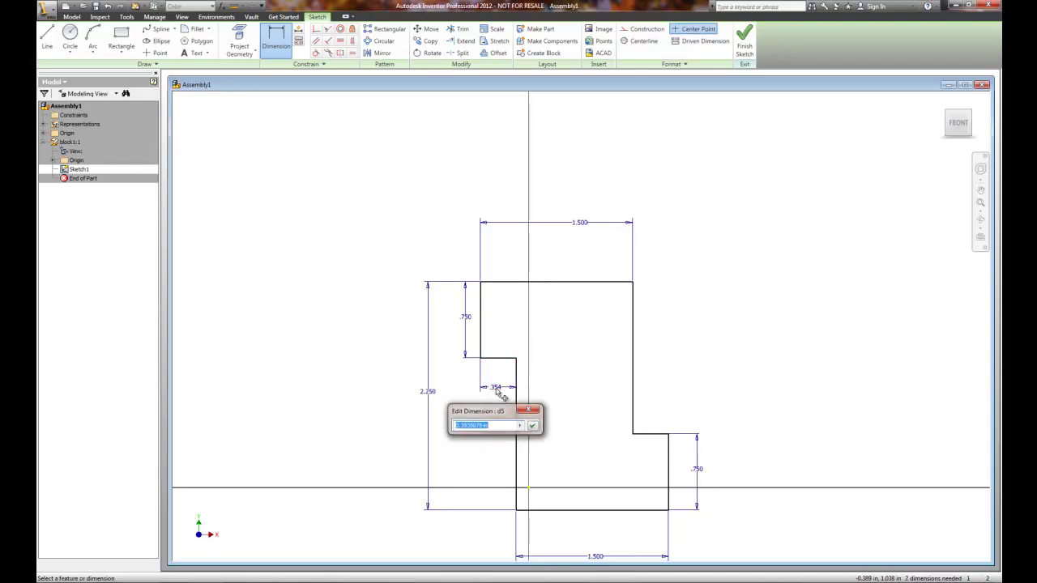
text(.75)
key(Return)
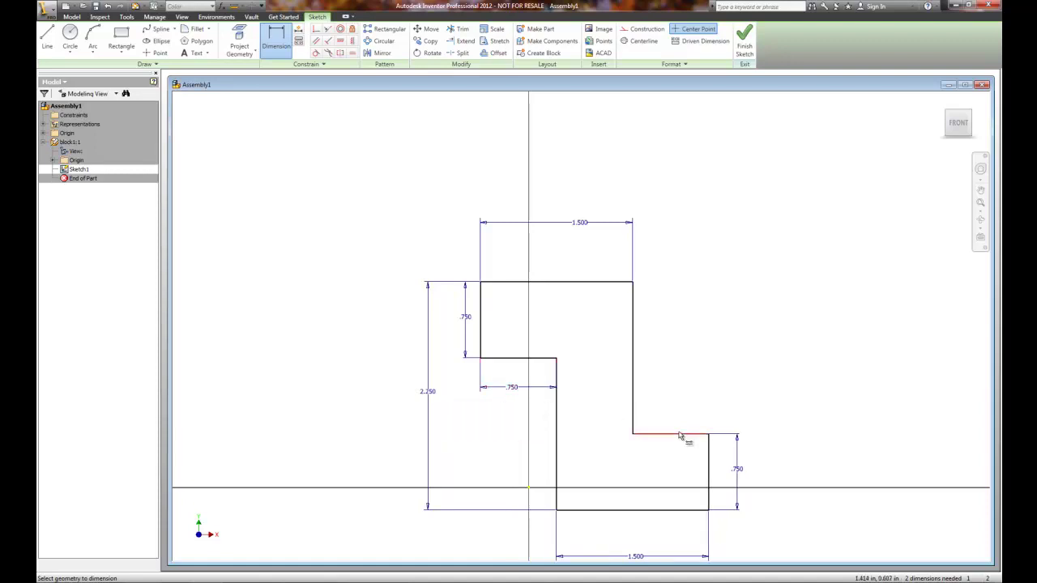
- Add a driven dimension to the short horizontal edge on top of the lower-right arm
click(680, 434)
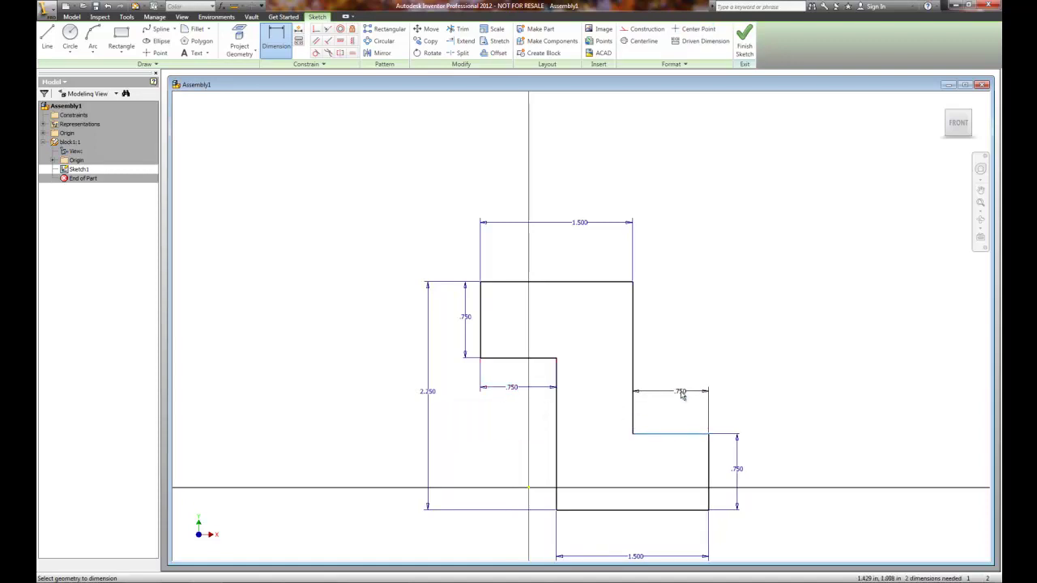
click(679, 394)
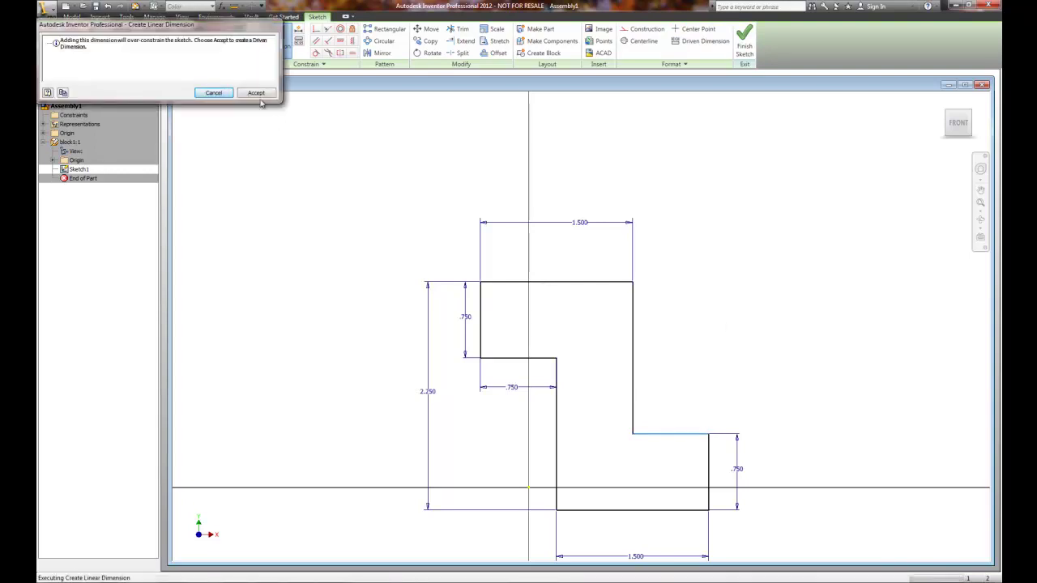
click(256, 94)
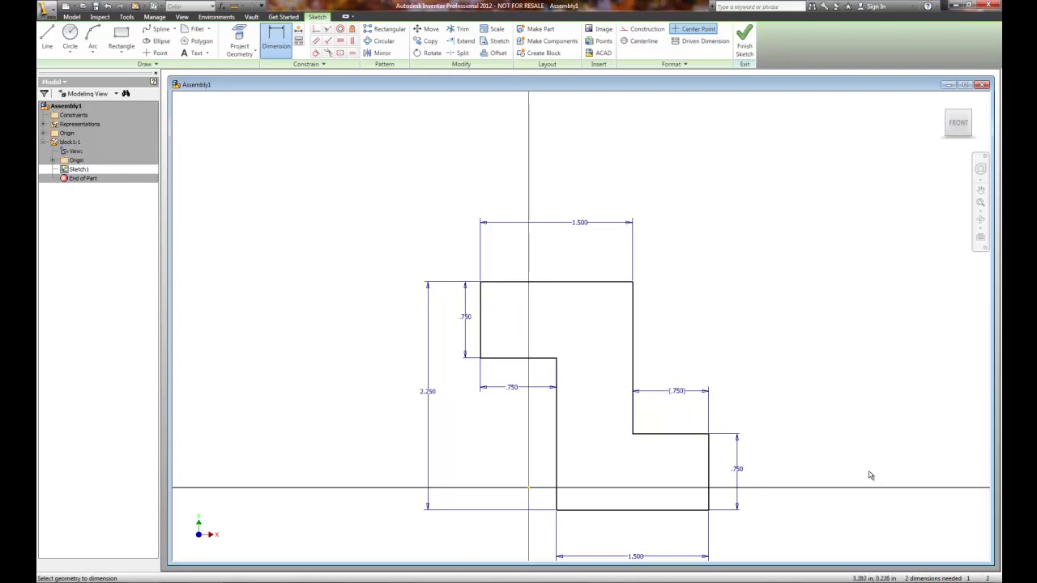
- Apply a Fix constraint to the profile's upper-right corner point
click(354, 31)
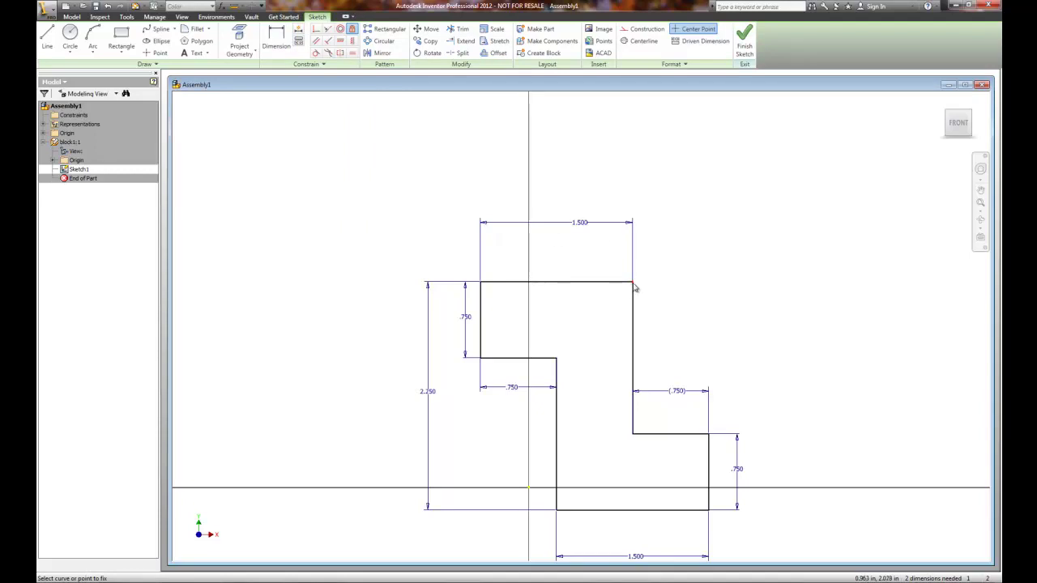
mouse_move(635, 288)
click(634, 288)
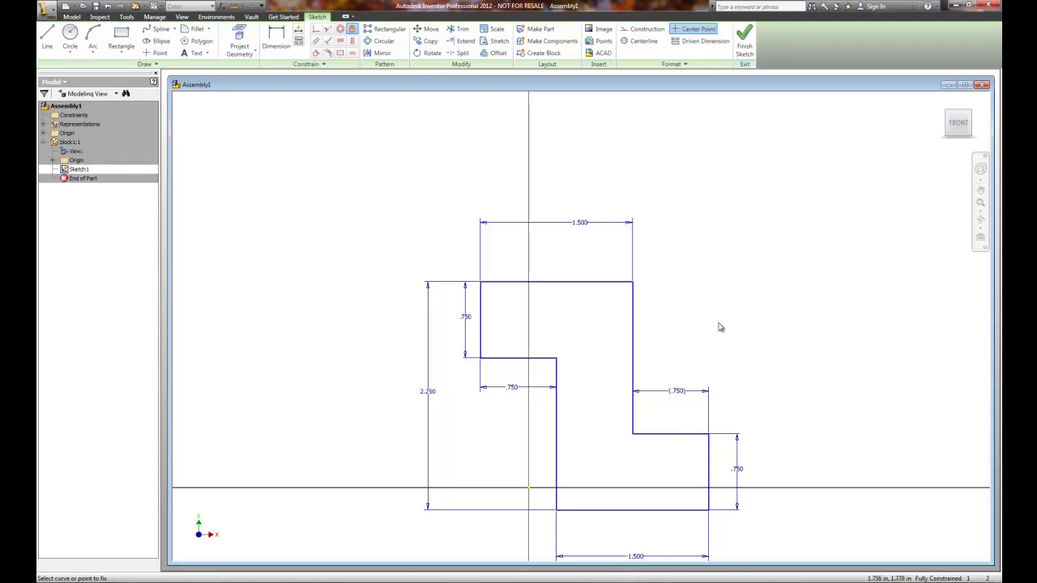
- Finish the sketch and extrude the Z-shaped profile 0.75 in into a solid block
scroll(717, 337, down, 2)
mouse_move(718, 335)
middle_down()
mouse_move(562, 341)
mouse_move(574, 335)
middle_up()
scroll(573, 335, up, 2)
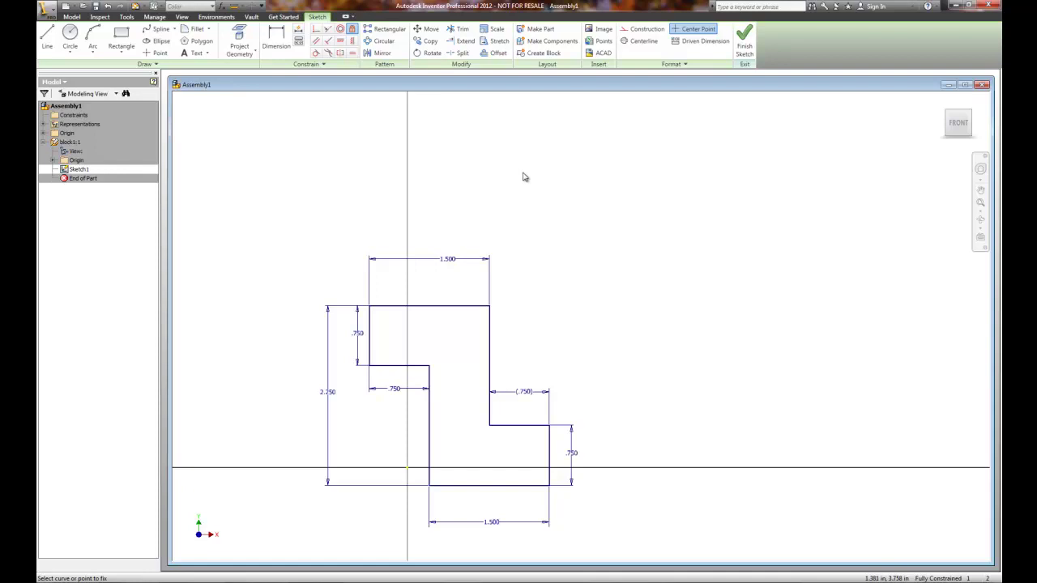
click(743, 46)
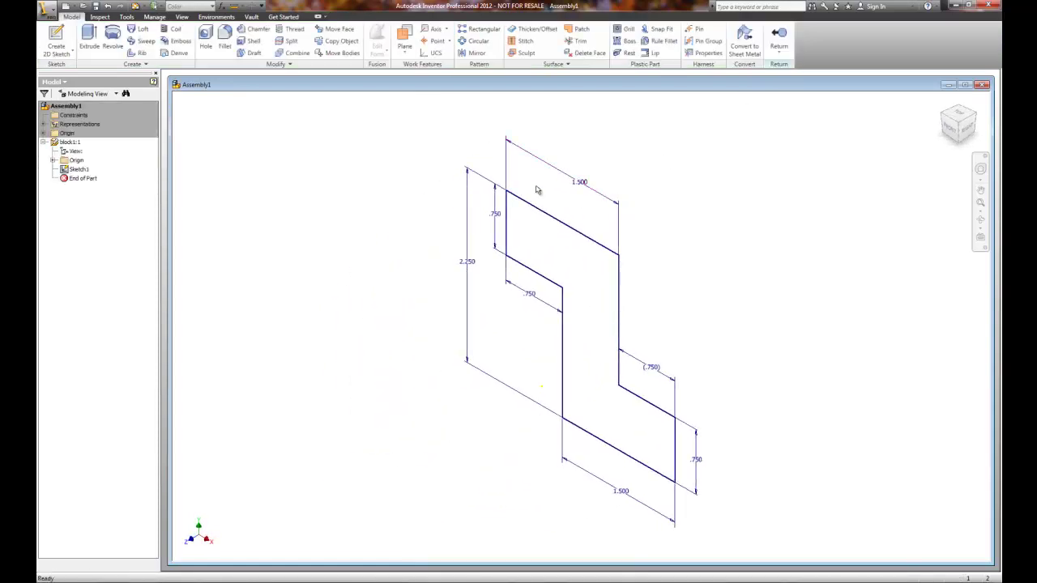
click(94, 44)
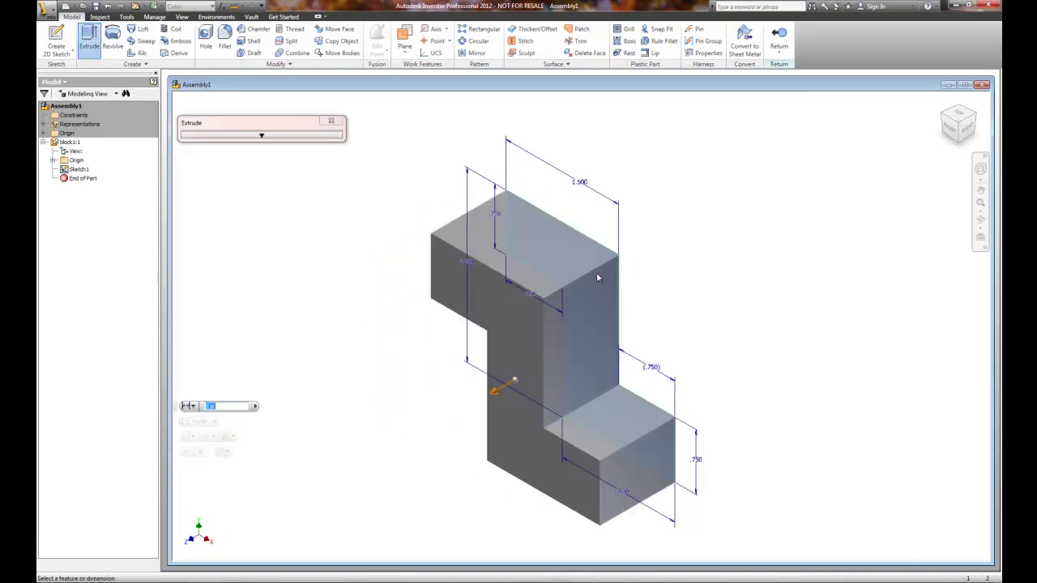
text(.75)
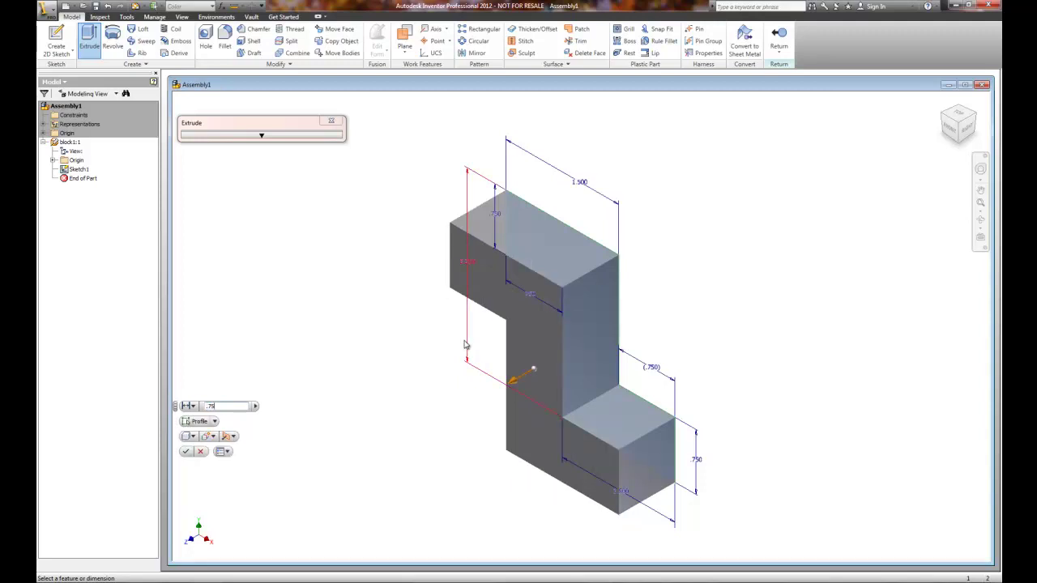
key(Return)
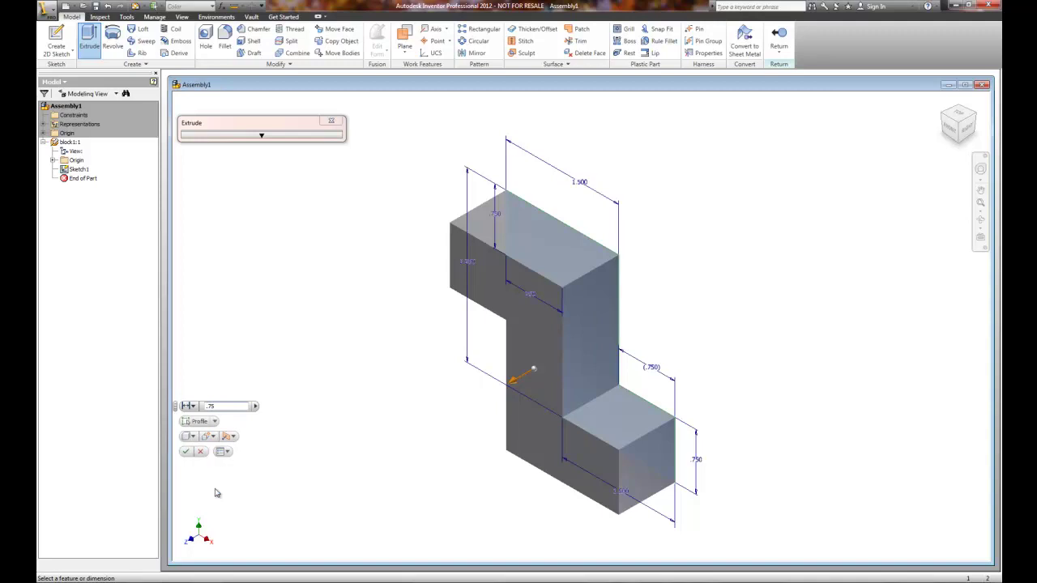
click(185, 453)
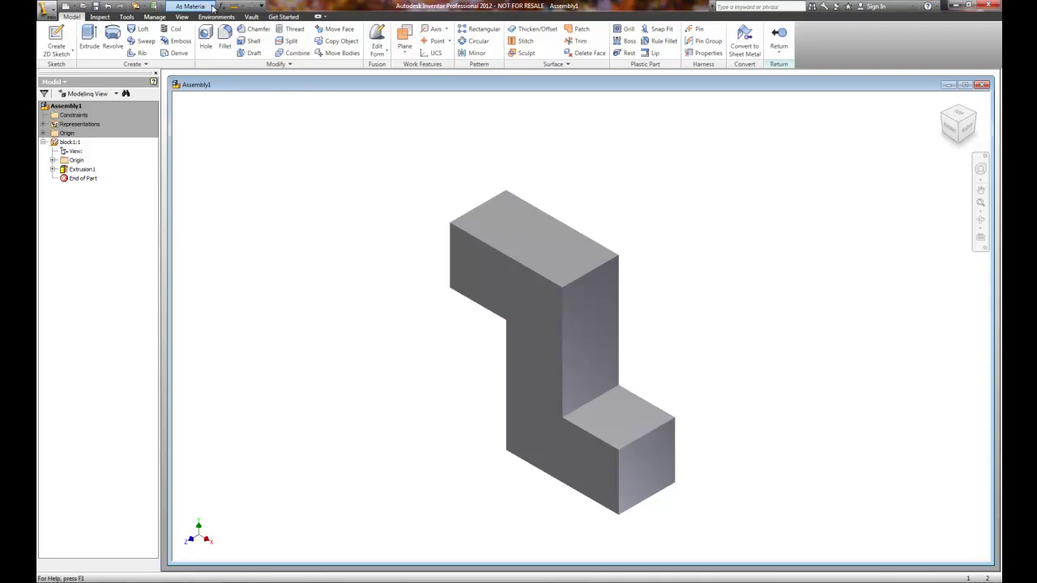
- Change the block's color from As Material to Red and save the part
click(213, 7)
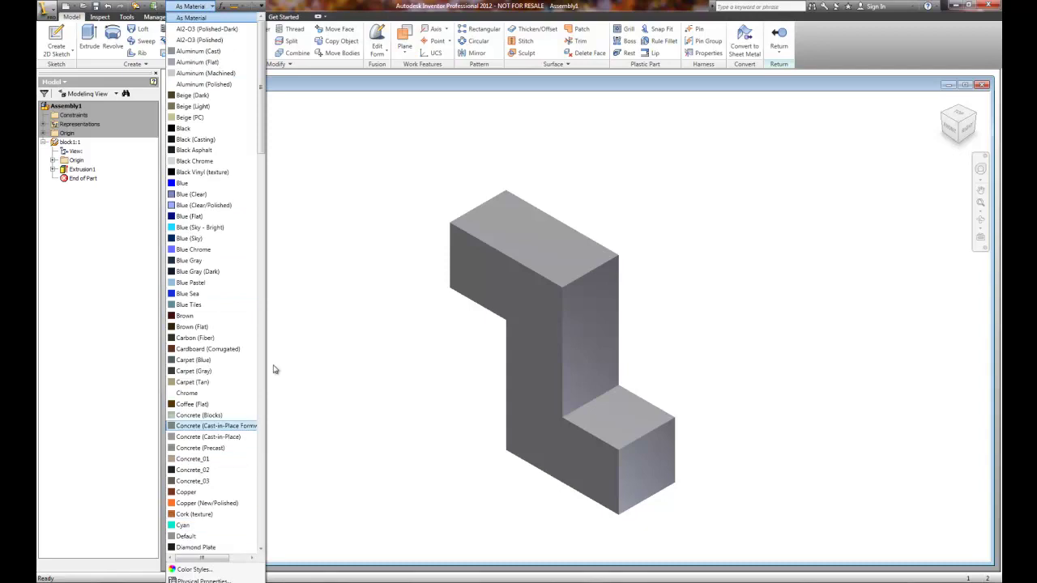
scroll(261, 345, down, 11)
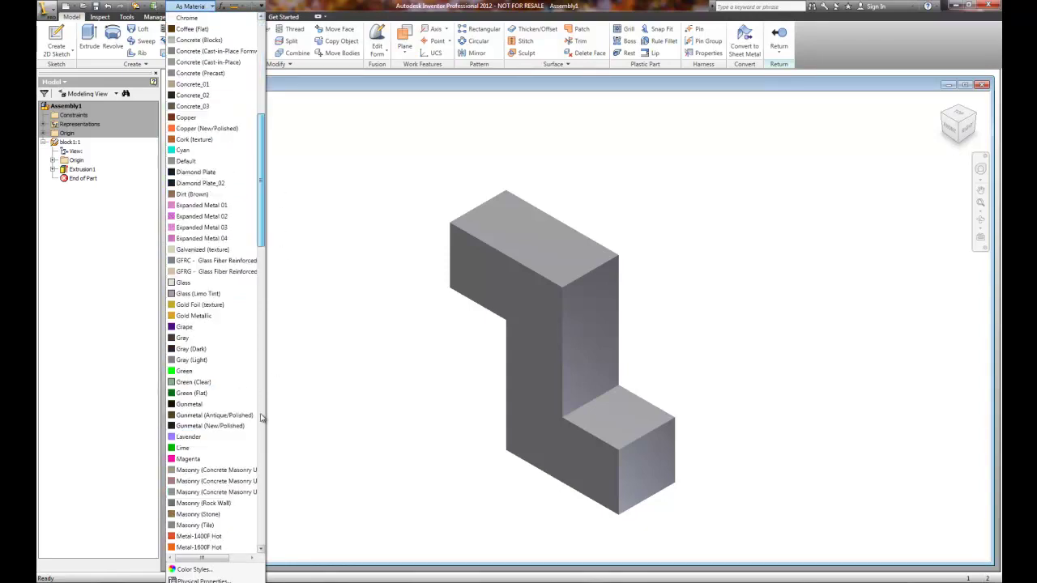
scroll(261, 417, down, 19)
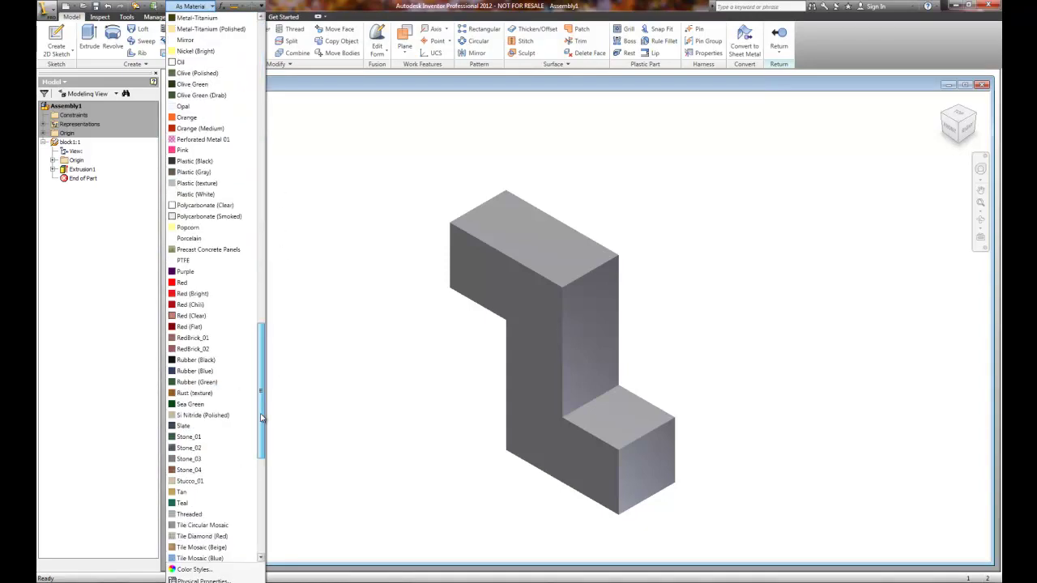
click(191, 283)
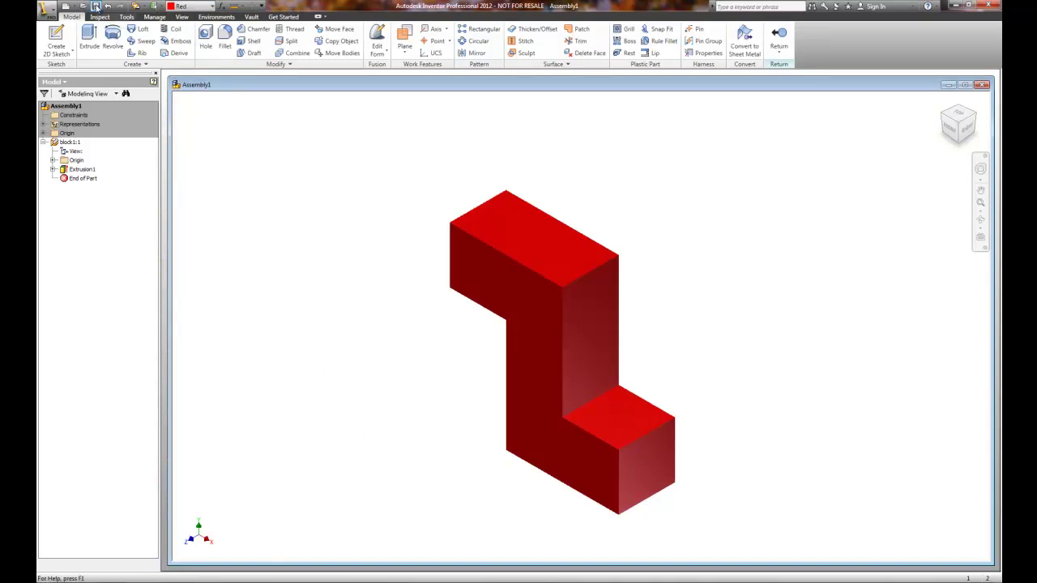
click(96, 6)
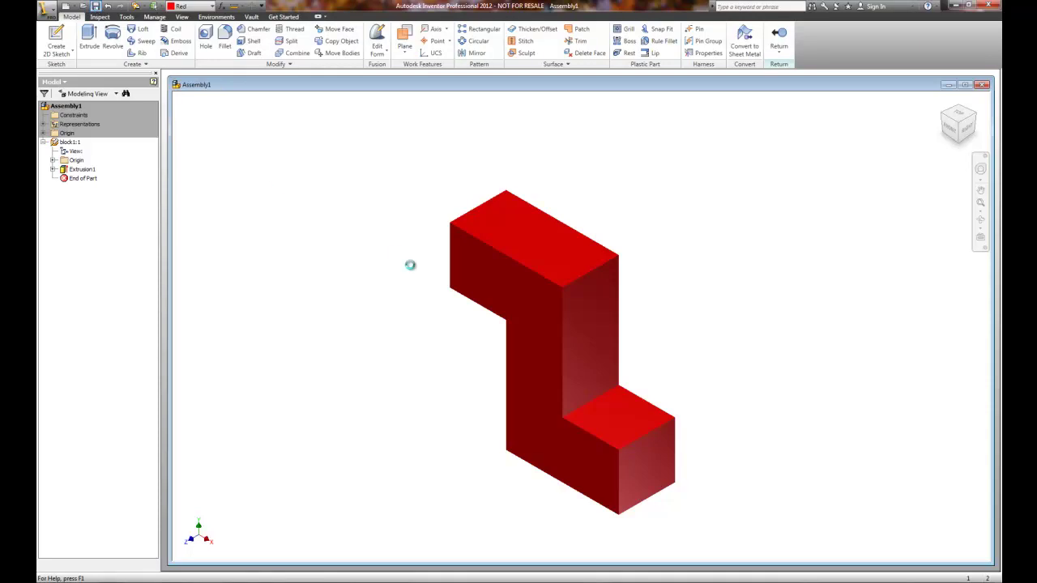